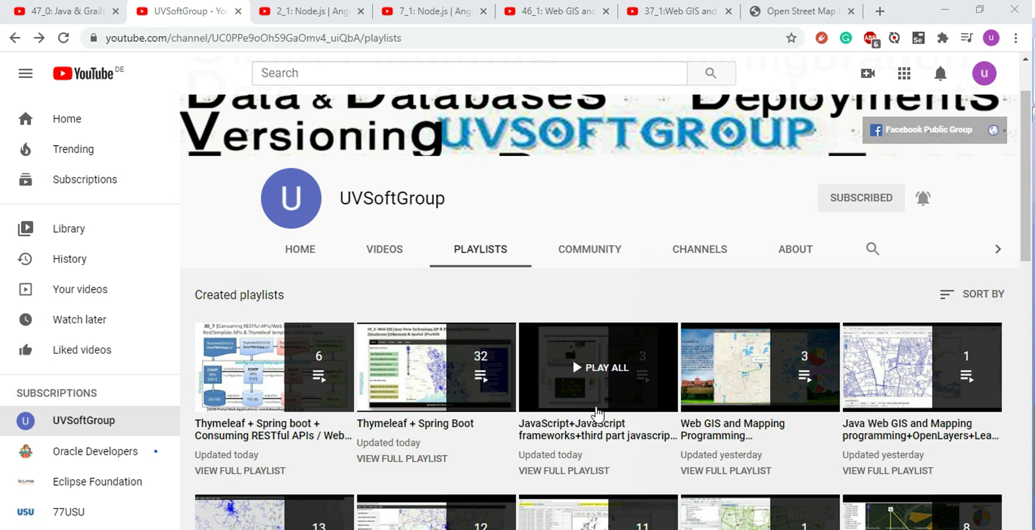
# Step: Switch to the OpenStreetMap tab, collapse the overview map and pan back east to Dhaka
pyautogui.click(593, 455)
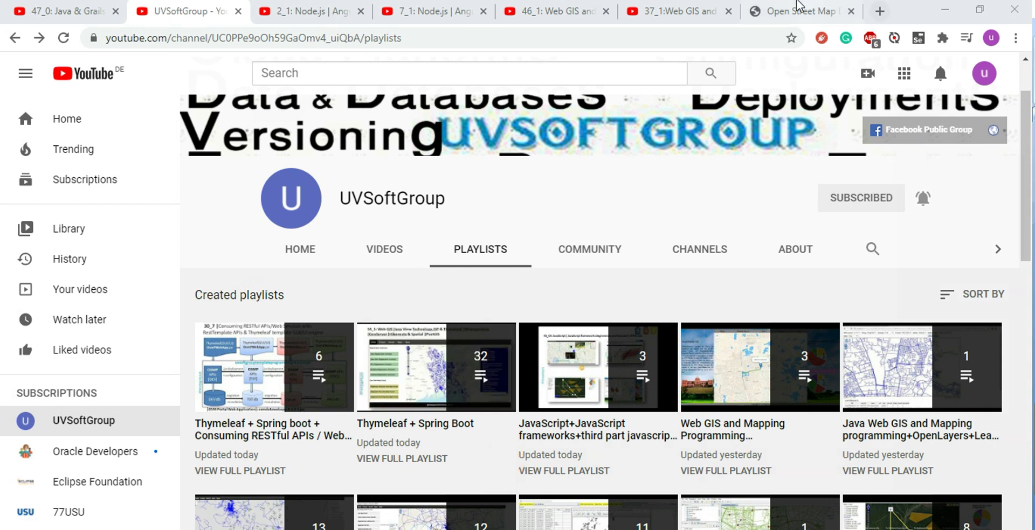
pyautogui.click(782, 10)
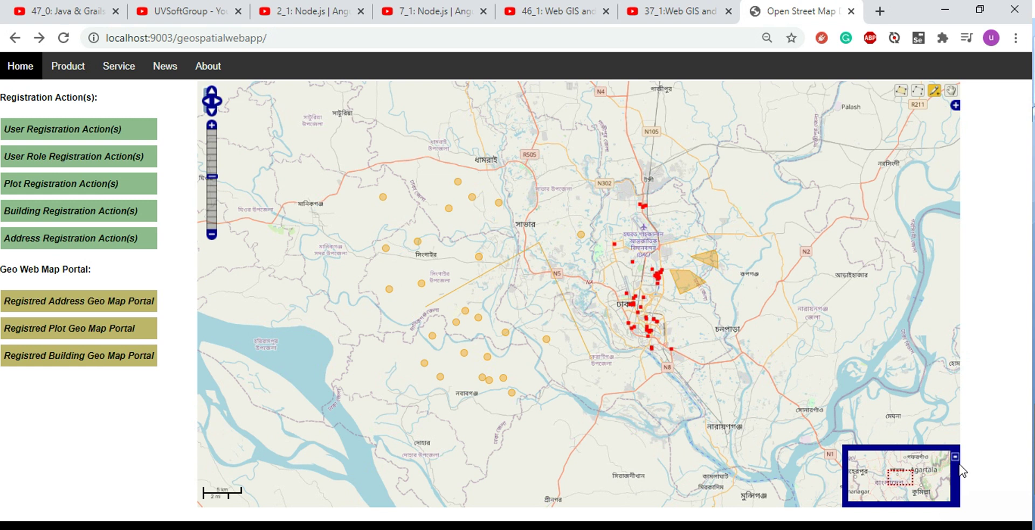
pyautogui.moveTo(909, 492); pyautogui.dragTo(898, 485)
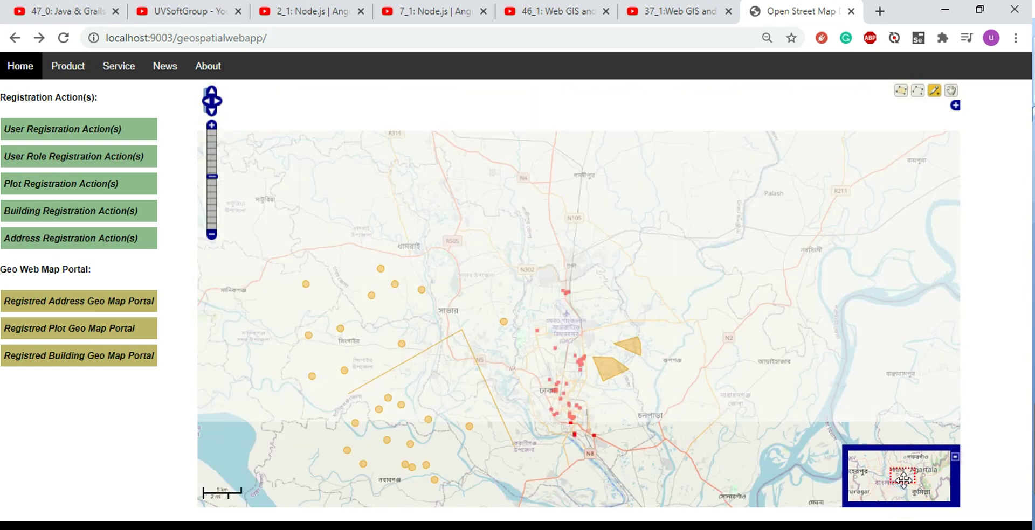
pyautogui.moveTo(904, 475); pyautogui.dragTo(890, 475)
pyautogui.click(955, 458)
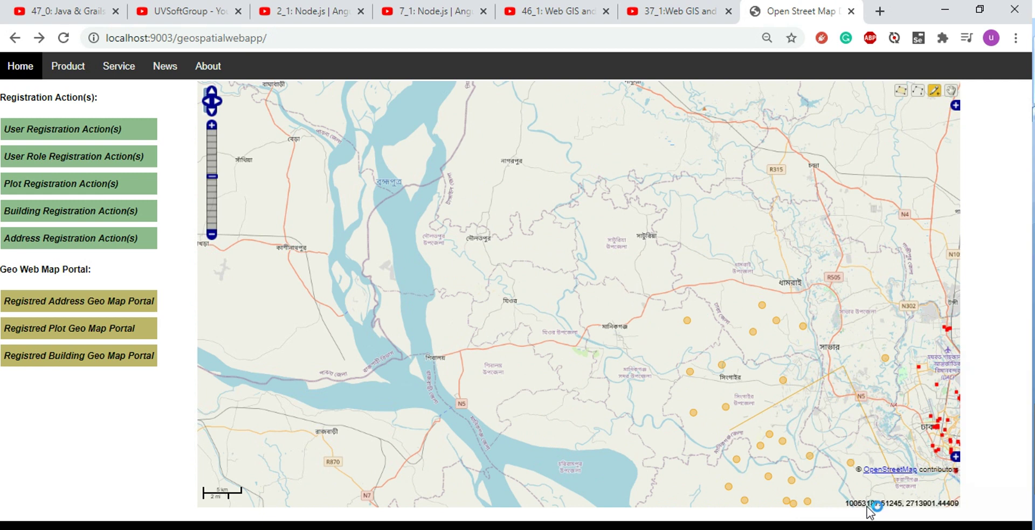
pyautogui.moveTo(772, 359); pyautogui.dragTo(600, 296)
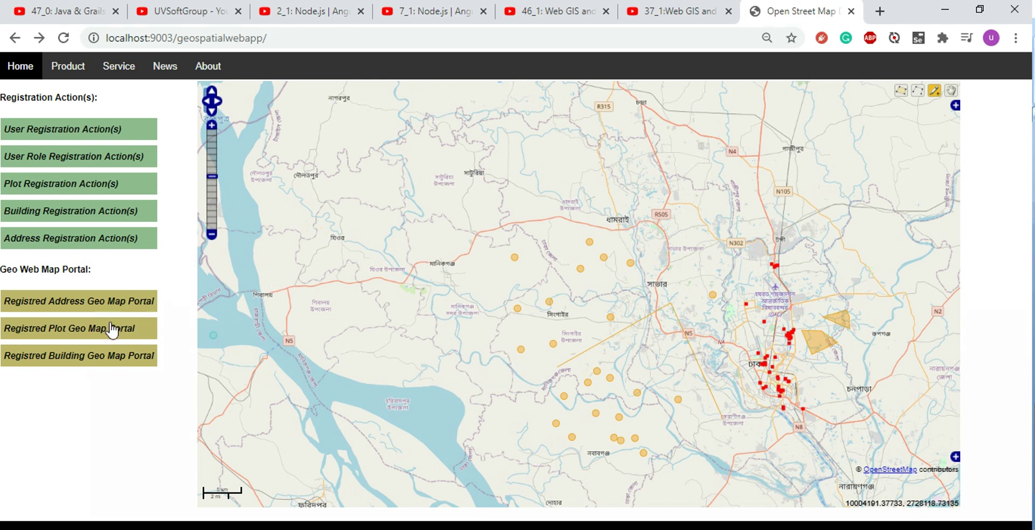
# Step: Open the Registred Address Geo Map Portal, pan over southern Dhaka, and expand the layer list
pyautogui.click(97, 301)
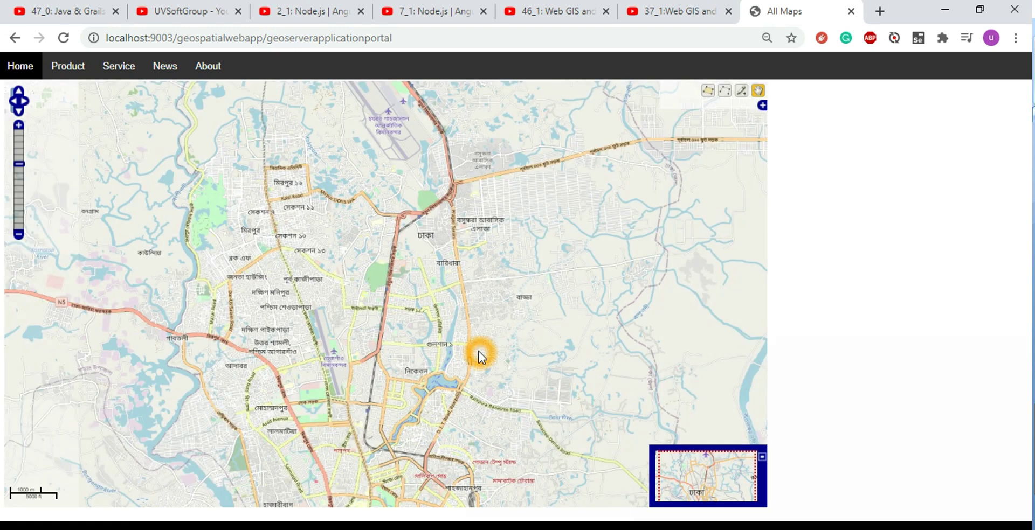
pyautogui.moveTo(458, 377); pyautogui.dragTo(456, 264)
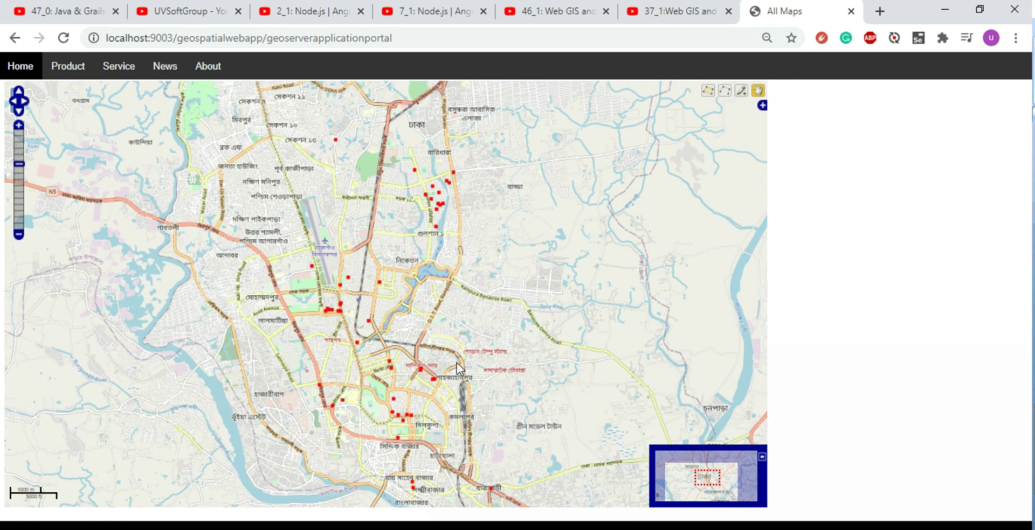
pyautogui.moveTo(474, 311); pyautogui.dragTo(413, 313)
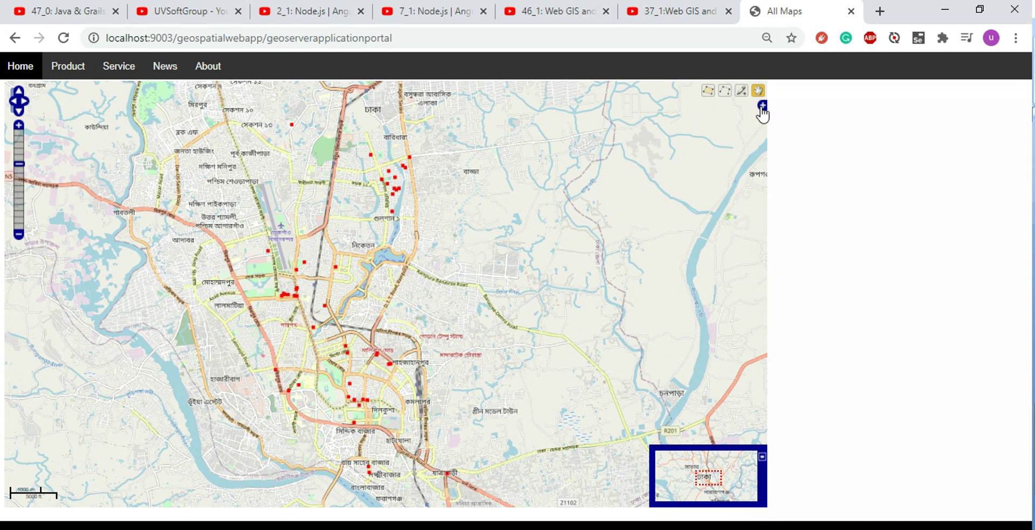
pyautogui.click(762, 105)
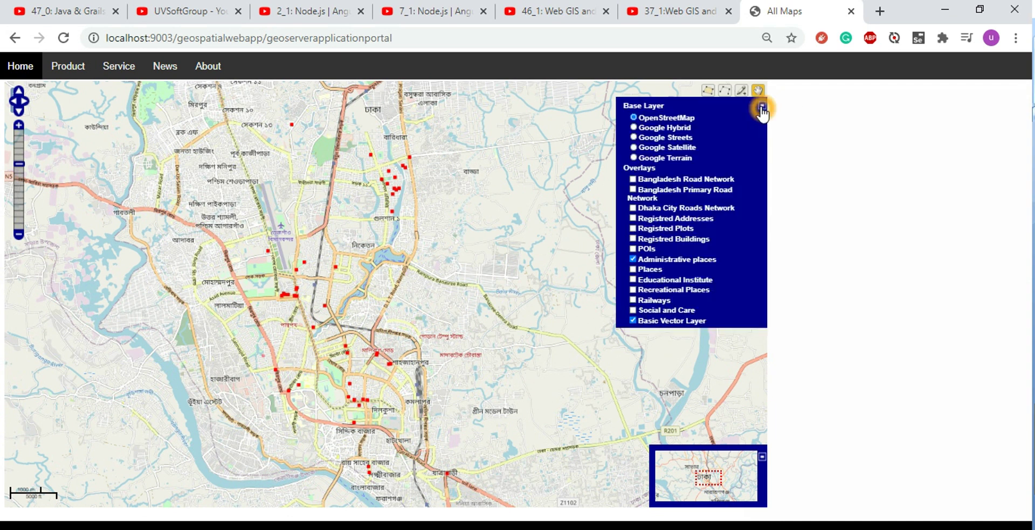
# Step: Leave the Bangladesh and Primary Road overlays off, enable Dhaka City Roads Network, and select Google Hybrid
pyautogui.click(633, 179)
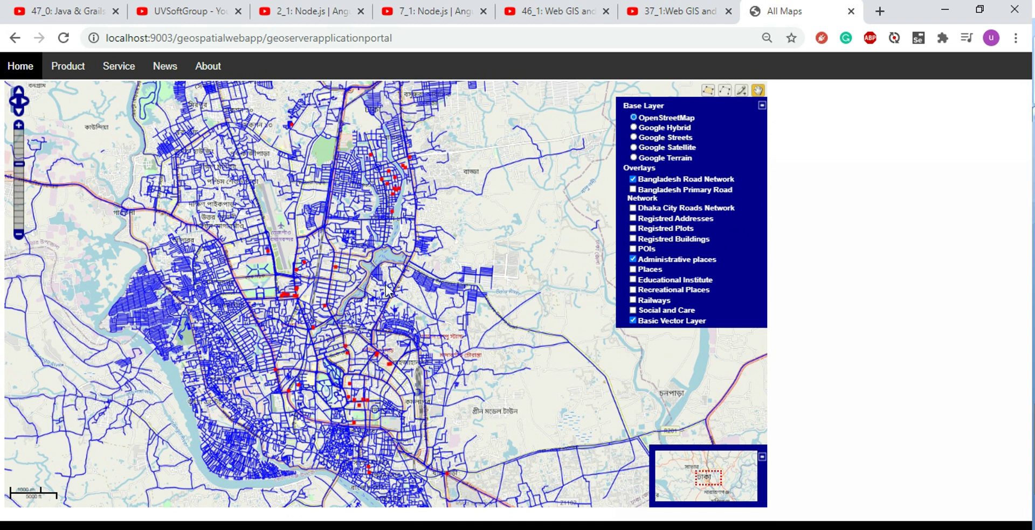
pyautogui.click(633, 179)
pyautogui.click(633, 190)
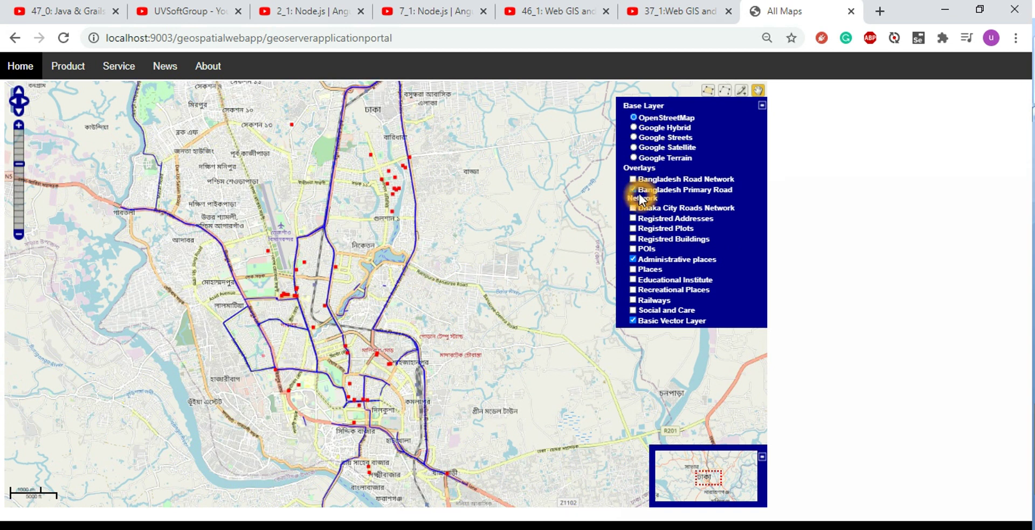
pyautogui.click(634, 189)
pyautogui.click(634, 208)
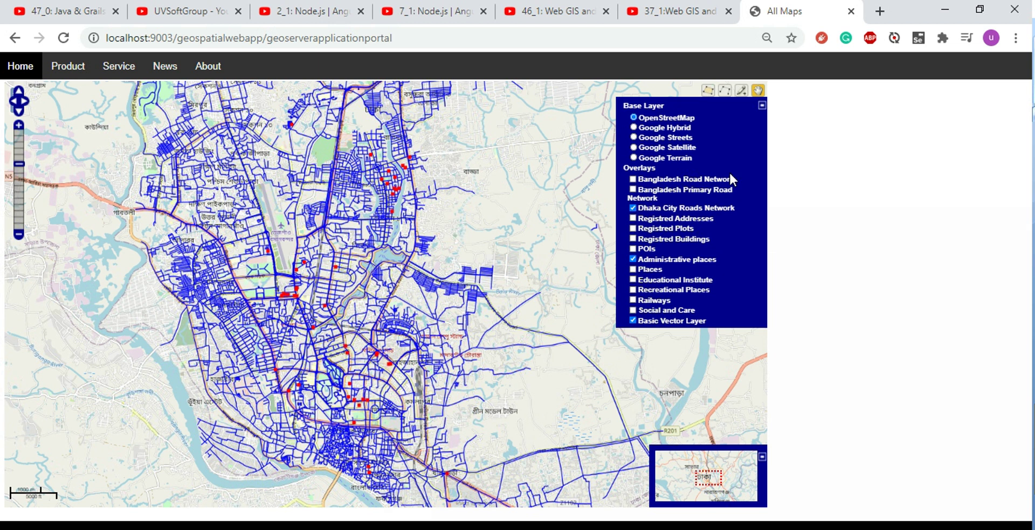
pyautogui.click(635, 118)
pyautogui.click(634, 127)
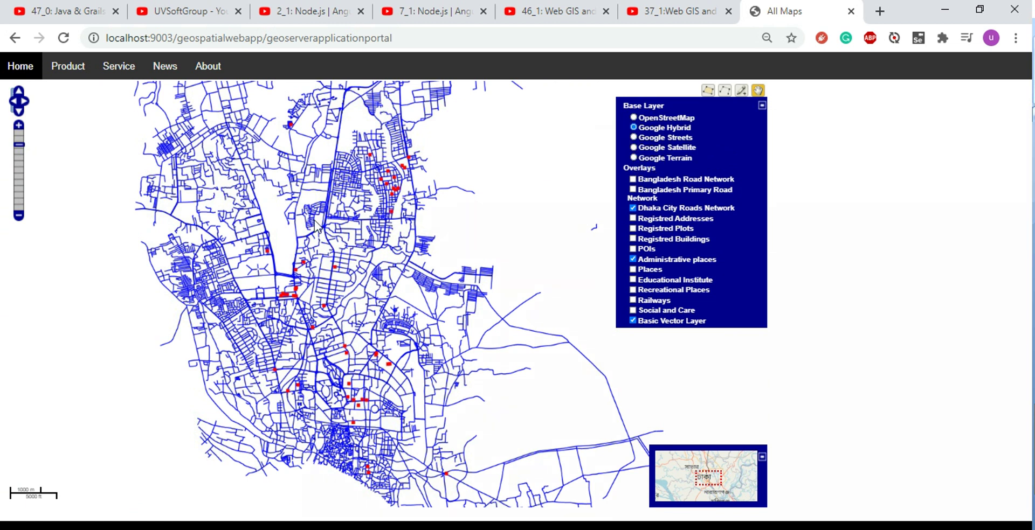
# Step: Zoom out and back into central Dhaka, then uncheck the Dhaka City Roads Network overlay
pyautogui.scroll(-4, 338, 261)
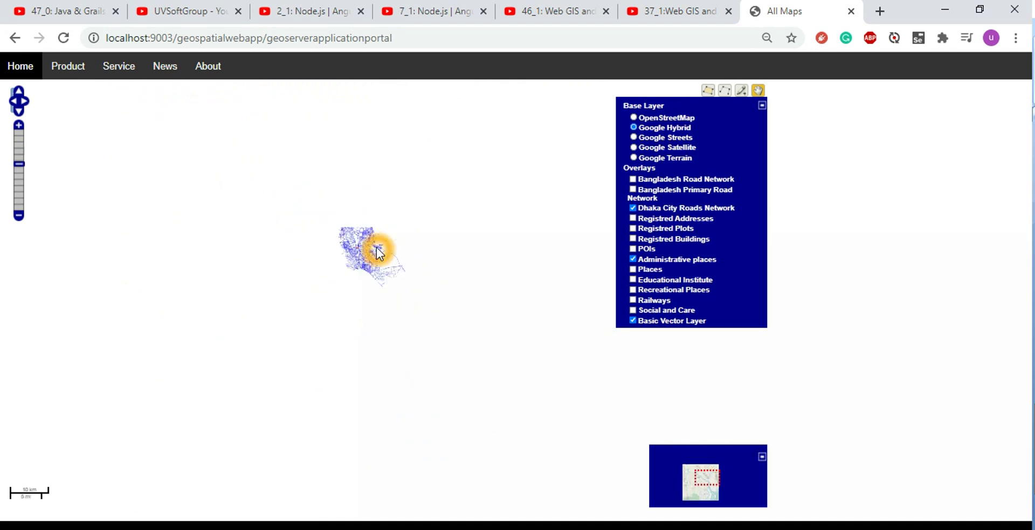
pyautogui.scroll(3, 376, 247)
pyautogui.scroll(3, 321, 253)
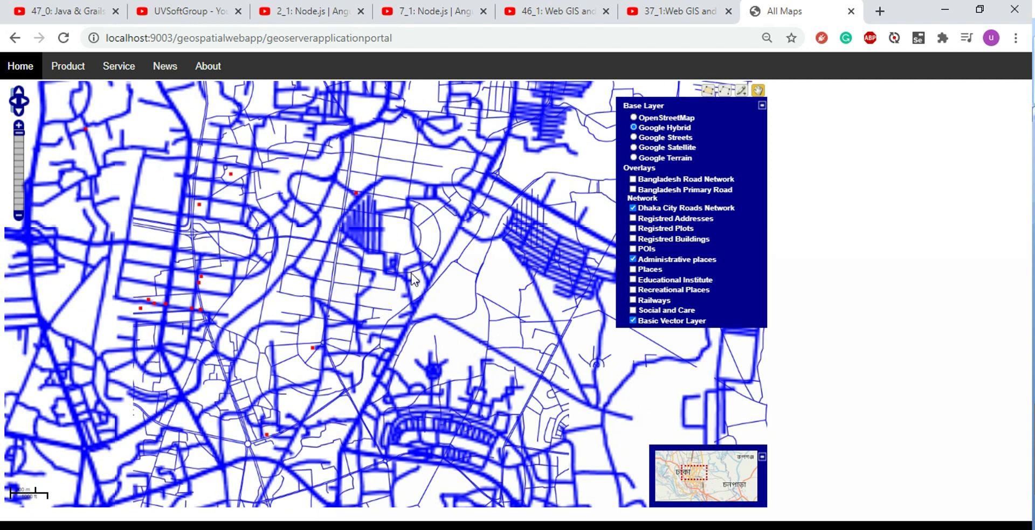
pyautogui.click(318, 298)
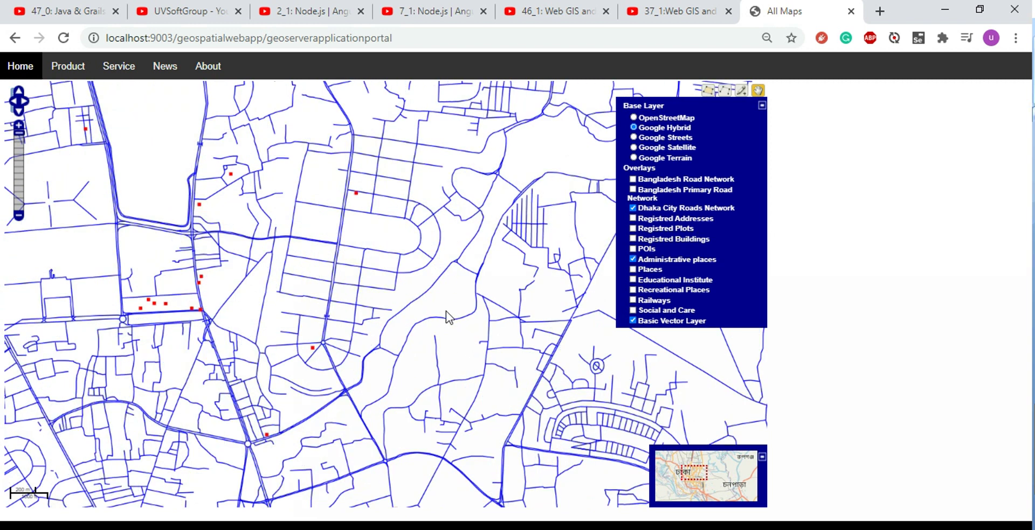
pyautogui.click(635, 146)
pyautogui.click(319, 347)
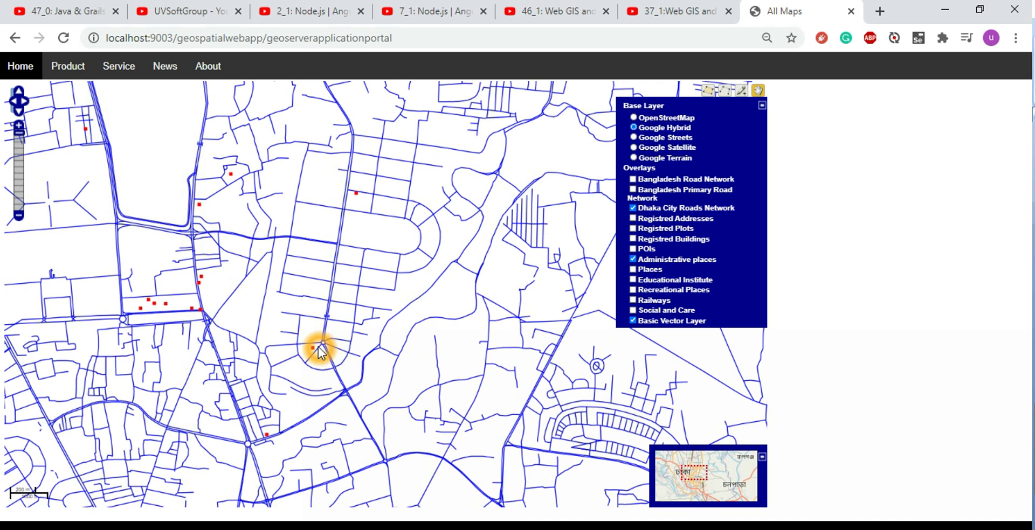
pyautogui.scroll(-3, 347, 341)
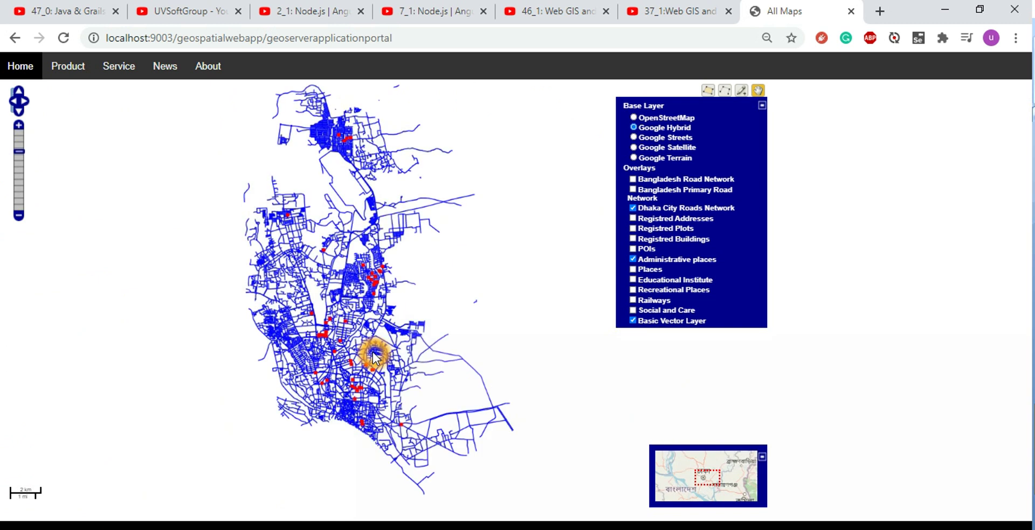
pyautogui.scroll(3, 334, 383)
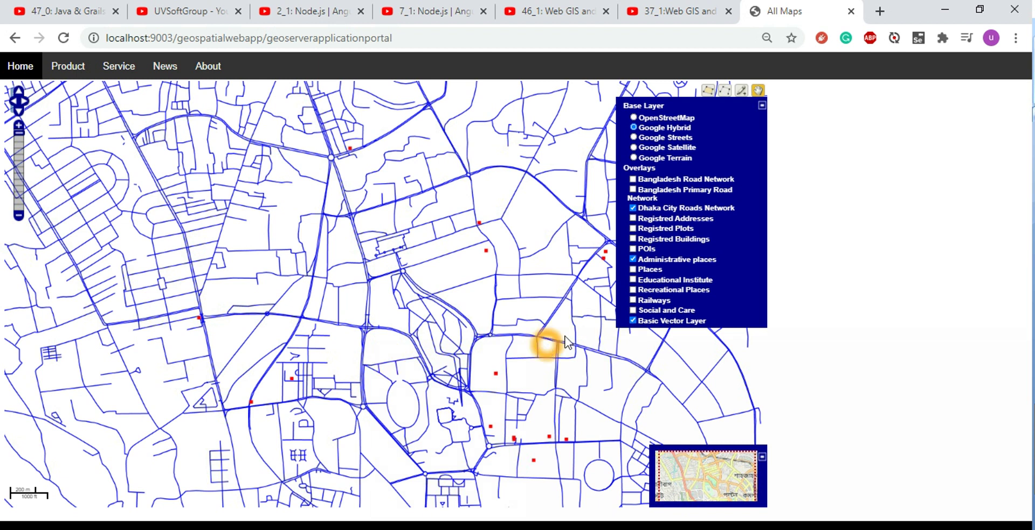
pyautogui.click(633, 210)
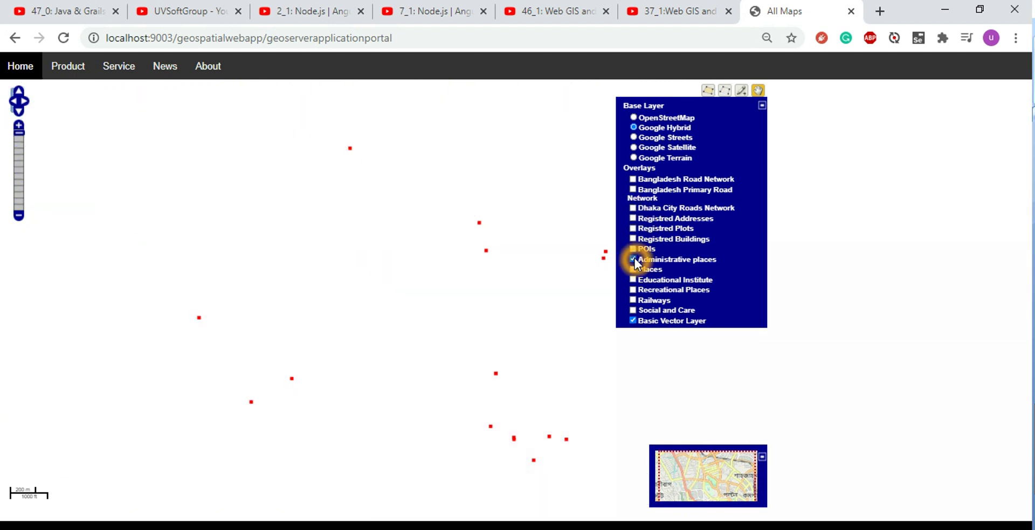
# Step: Hide the Administrative places points and turn on the Registred Plots overlay
pyautogui.click(634, 240)
pyautogui.click(633, 259)
pyautogui.click(633, 229)
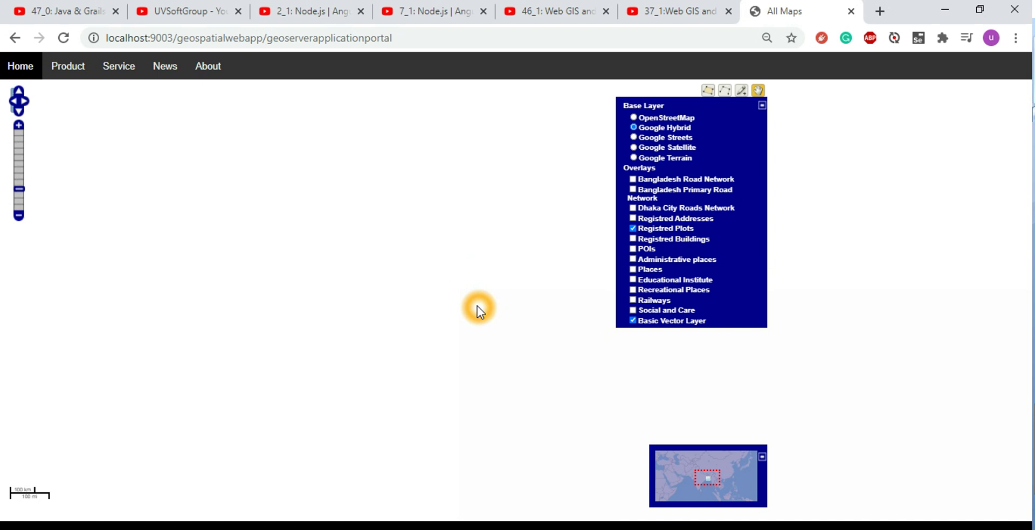
pyautogui.scroll(6, 384, 298)
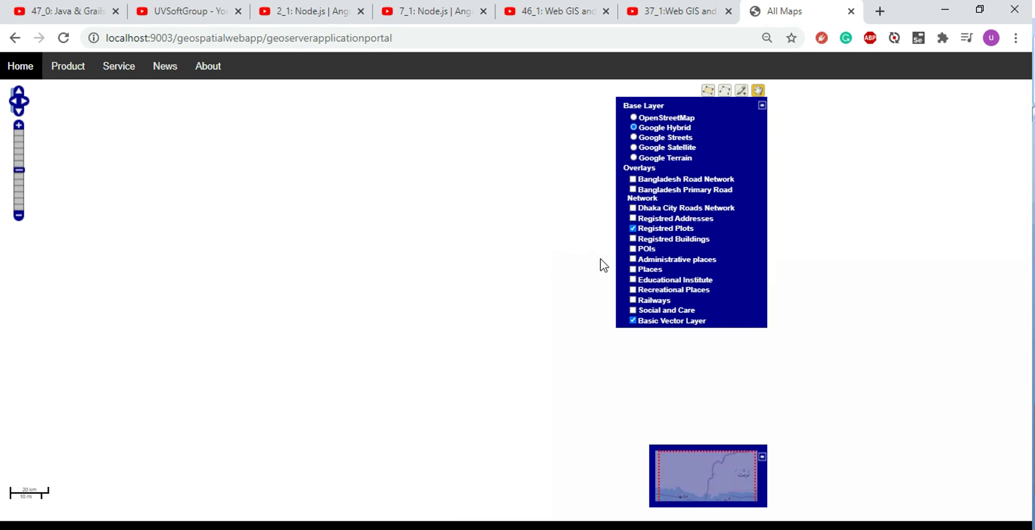
pyautogui.click(634, 245)
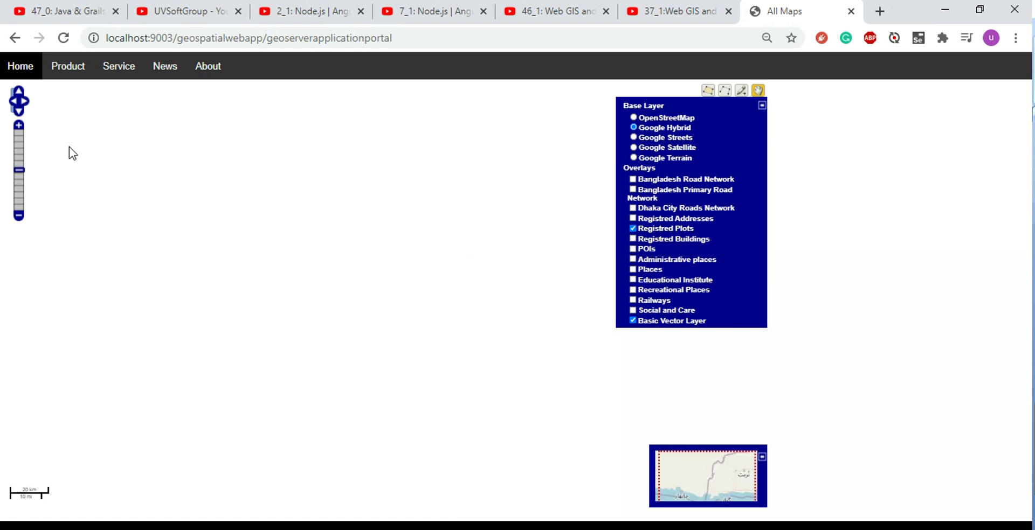
# Step: Zoom out to the 100 km scale, hide Registred Plots, and make Google Satellite the base map
pyautogui.click(20, 189)
pyautogui.click(23, 190)
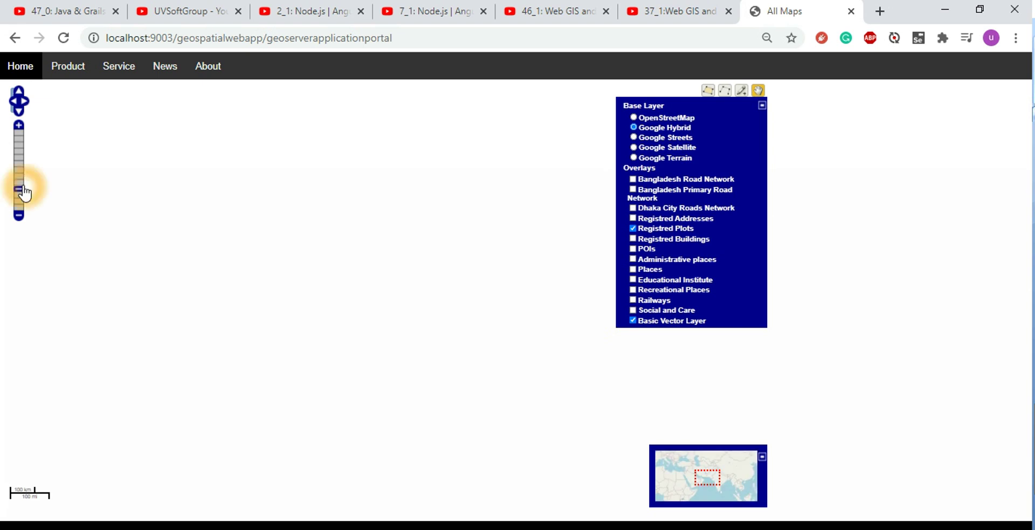
pyautogui.click(649, 205)
pyautogui.click(634, 158)
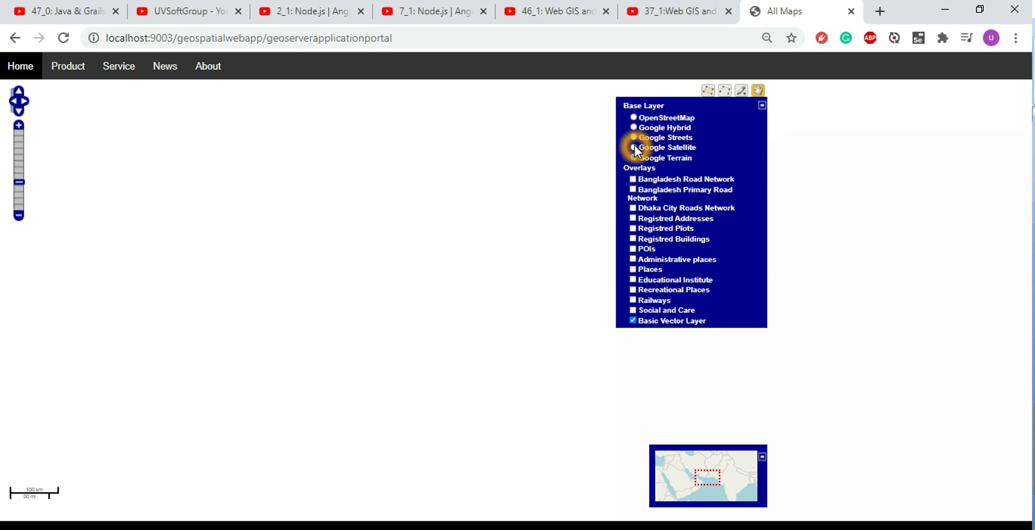
pyautogui.click(634, 147)
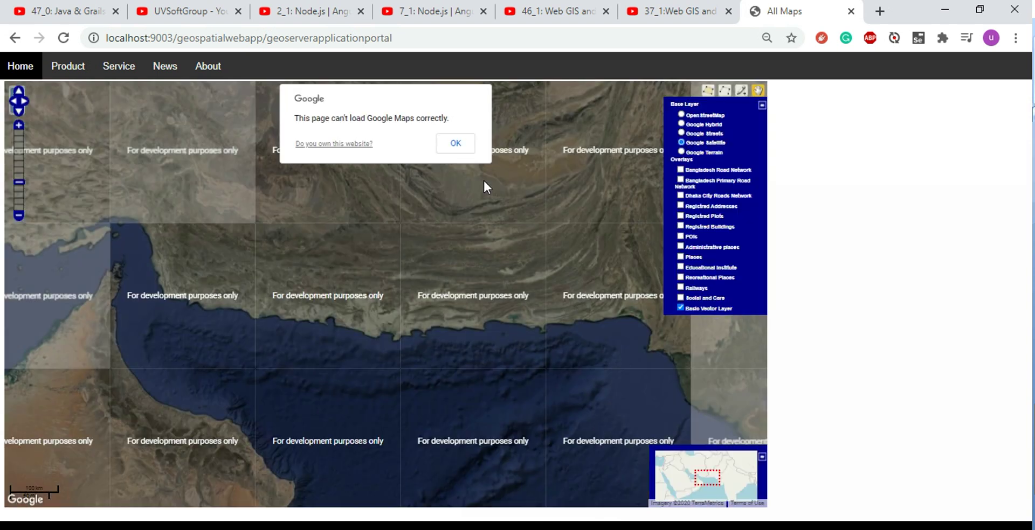
# Step: Dismiss the Google Maps loading warning and switch the base map to Google Terrain
pyautogui.click(462, 144)
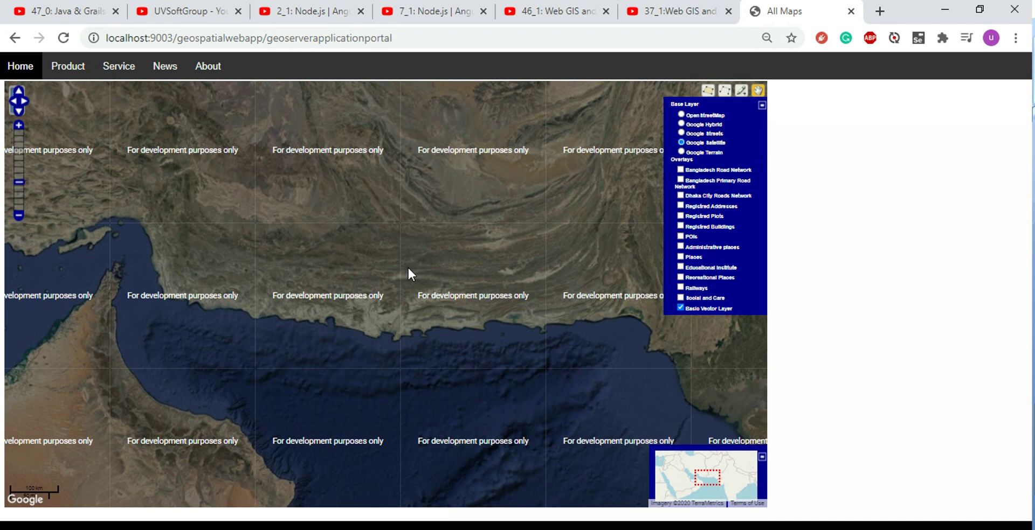
pyautogui.scroll(-3, 444, 278)
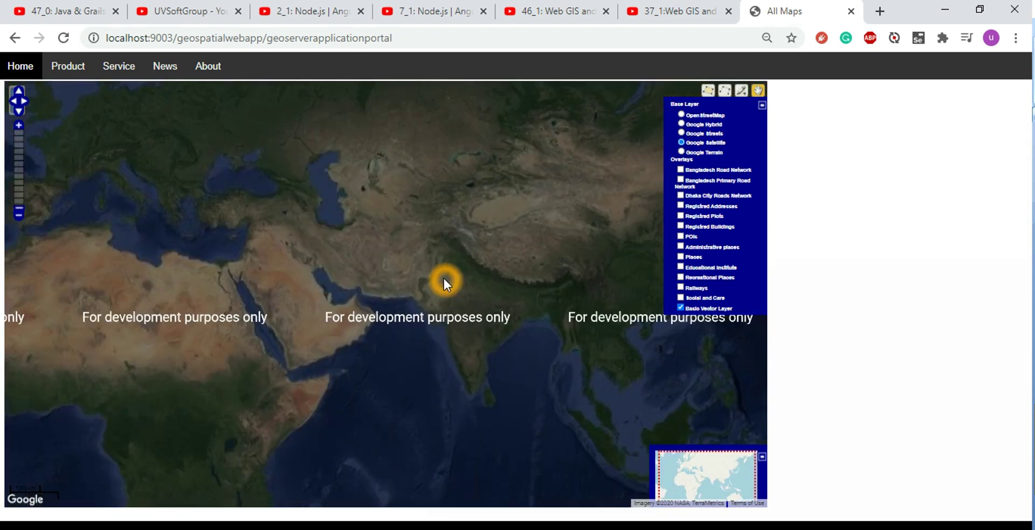
pyautogui.scroll(5, 463, 269)
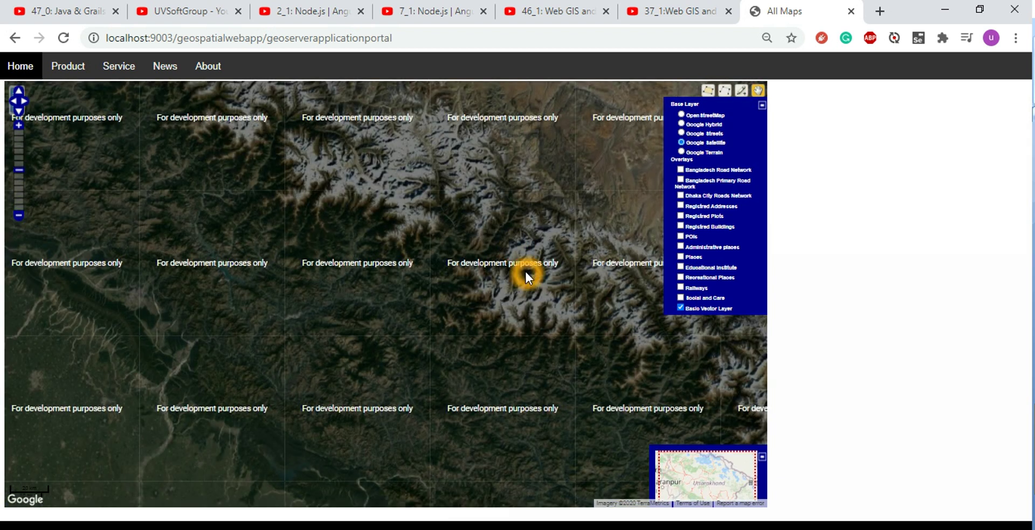
pyautogui.scroll(4, 449, 293)
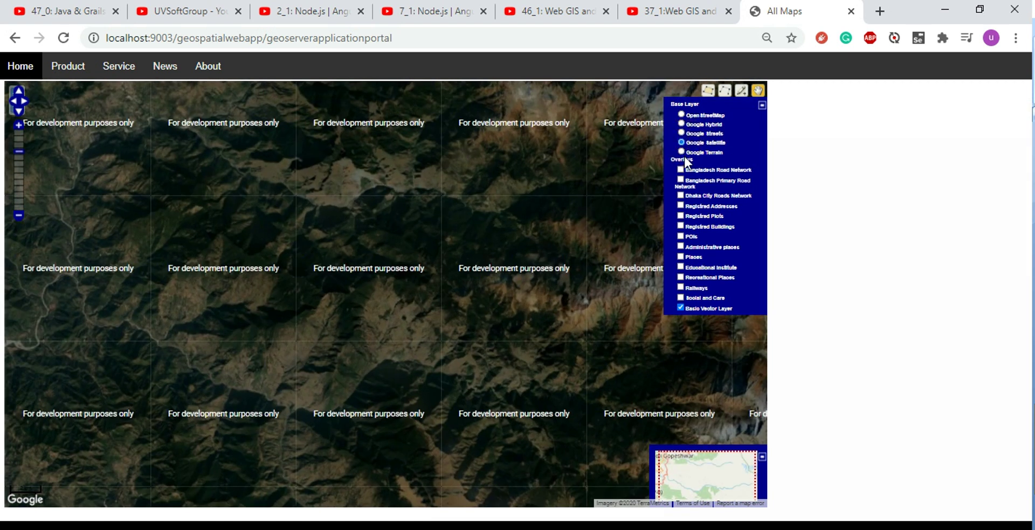
pyautogui.click(682, 153)
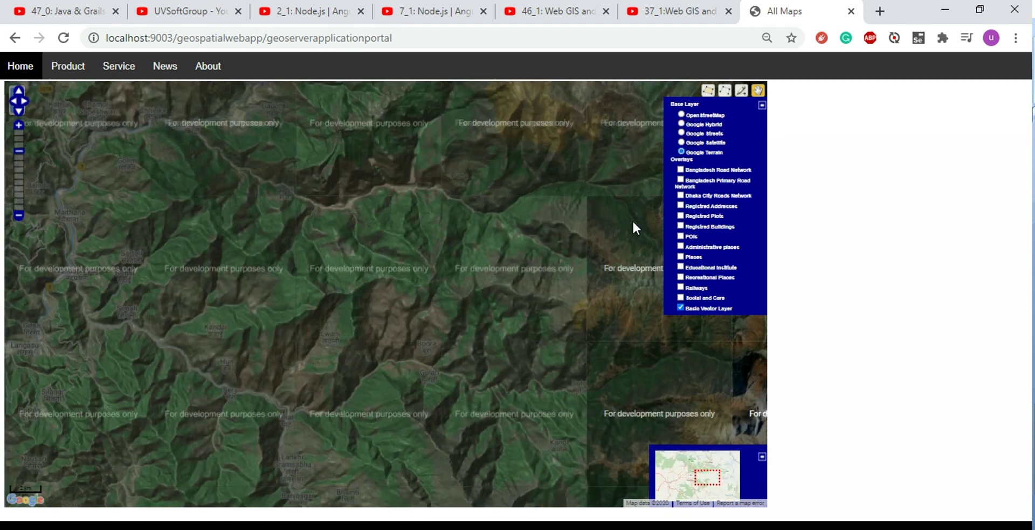
# Step: Zoom out to a continental view and turn on the Bangladesh Road Network overlay
pyautogui.click(549, 312)
pyautogui.click(520, 298)
pyautogui.scroll(-6, 519, 299)
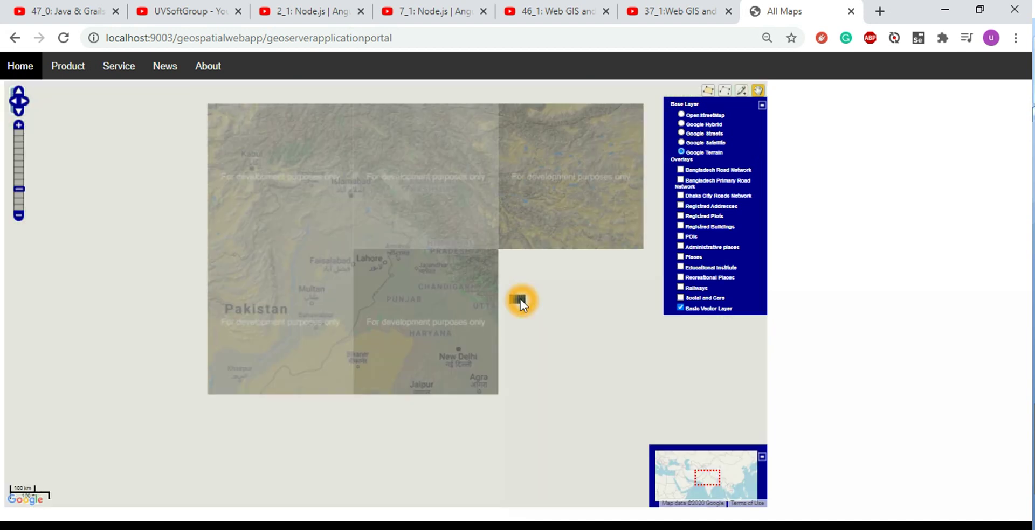
pyautogui.click(447, 224)
pyautogui.click(431, 251)
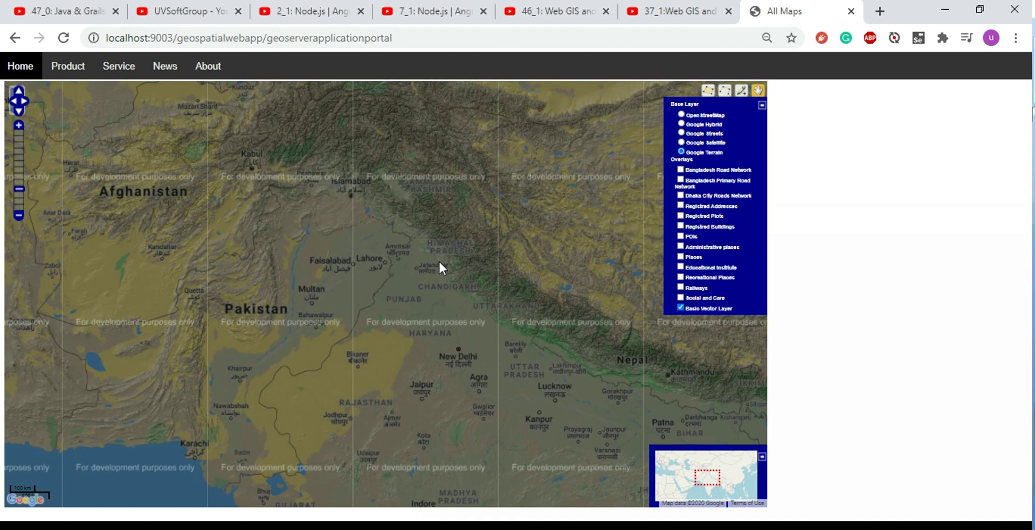
pyautogui.scroll(-3, 432, 251)
pyautogui.click(680, 170)
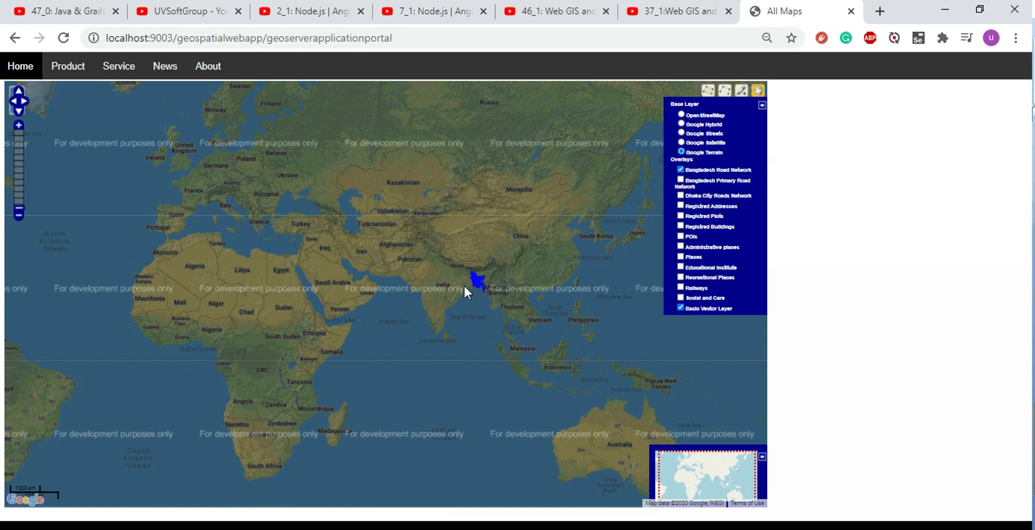
# Step: Zoom in toward eastern India and pan along the Bay of Bengal coast to Bangladesh at 20 km scale
pyautogui.scroll(6, 481, 295)
pyautogui.click(480, 294)
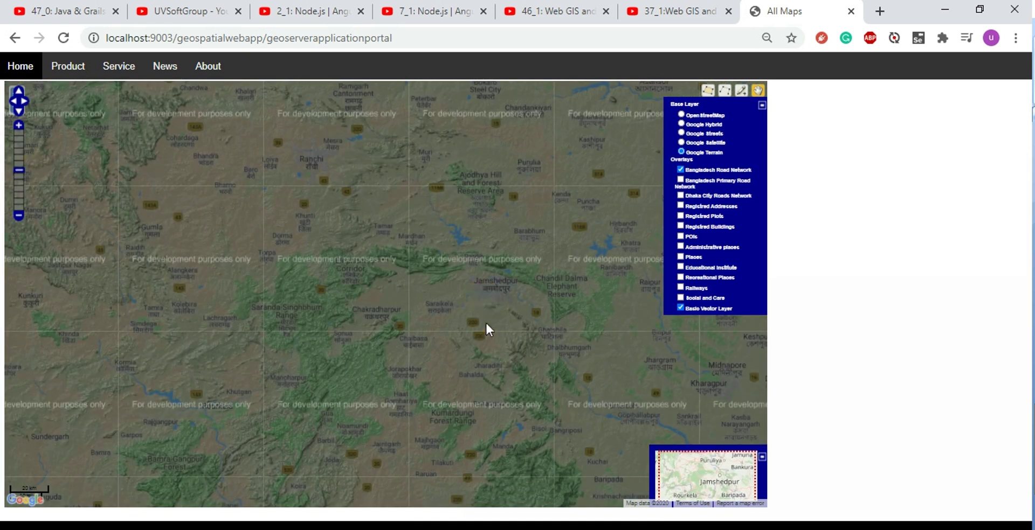
pyautogui.moveTo(471, 372); pyautogui.dragTo(432, 220)
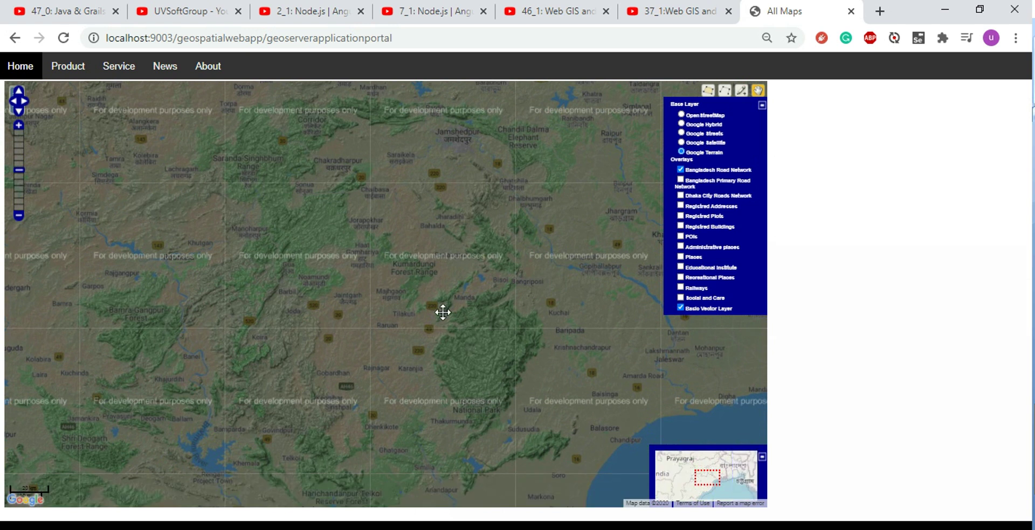
pyautogui.moveTo(470, 346); pyautogui.dragTo(404, 273)
pyautogui.scroll(-3, 420, 277)
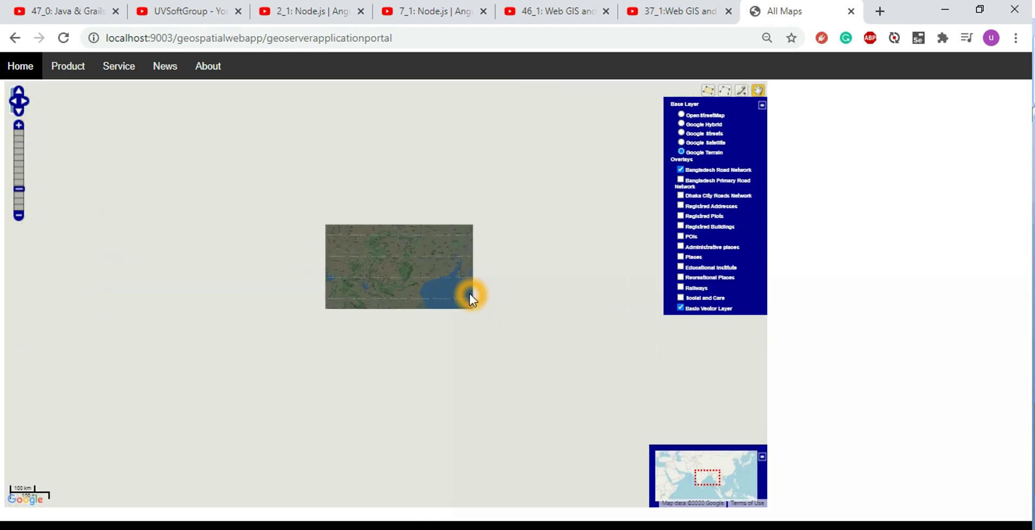
pyautogui.scroll(3, 426, 302)
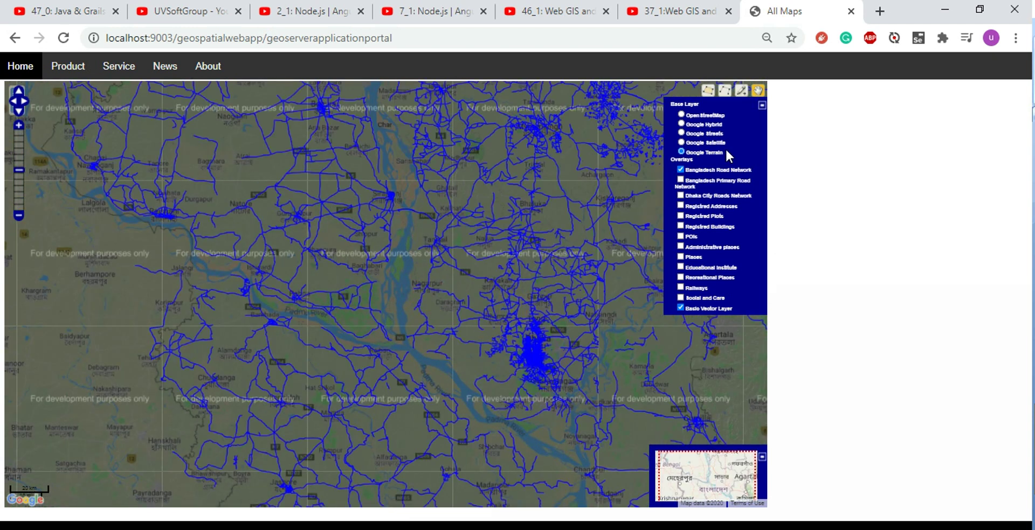
# Step: Cycle the base map through Google Satellite, Google Streets and Google Hybrid, finishing on OpenStreetMap
pyautogui.click(682, 142)
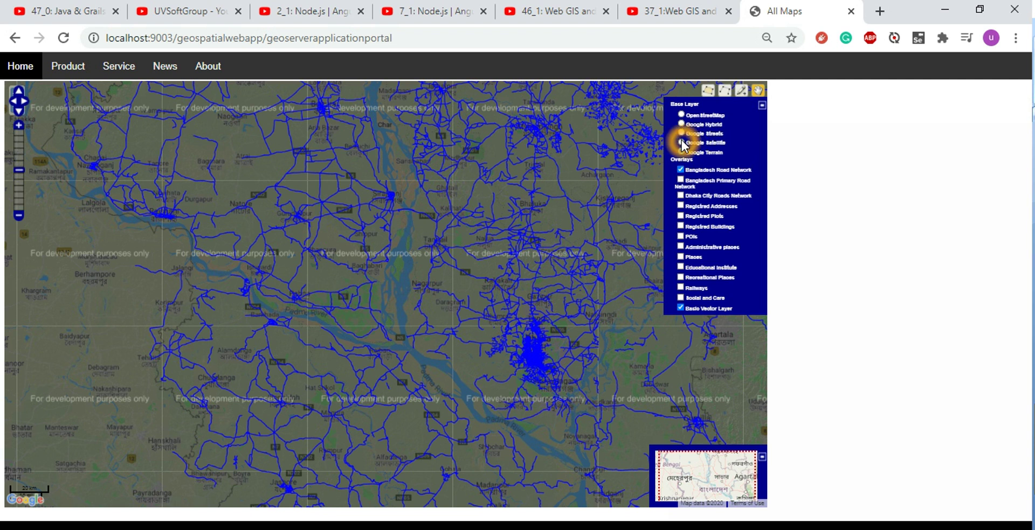
pyautogui.click(682, 143)
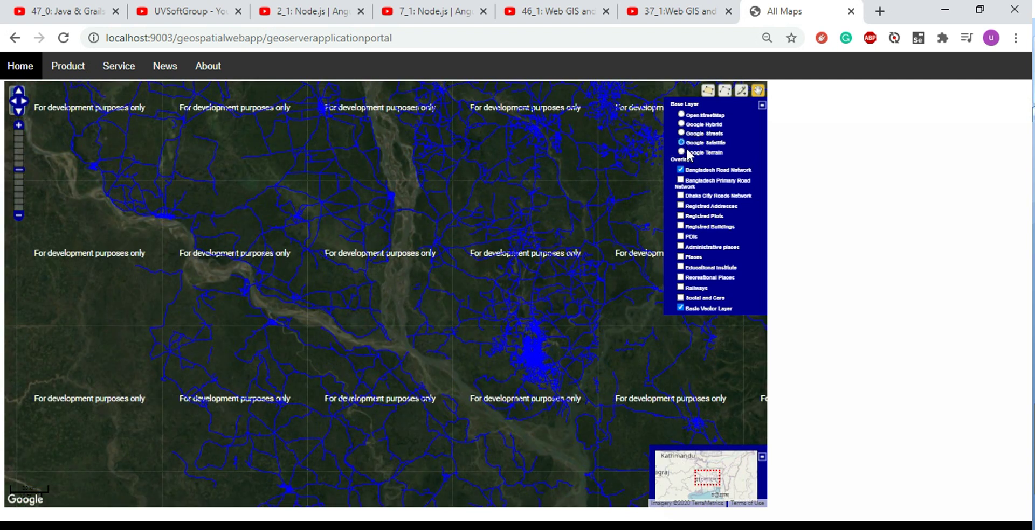
pyautogui.click(682, 134)
pyautogui.click(682, 134)
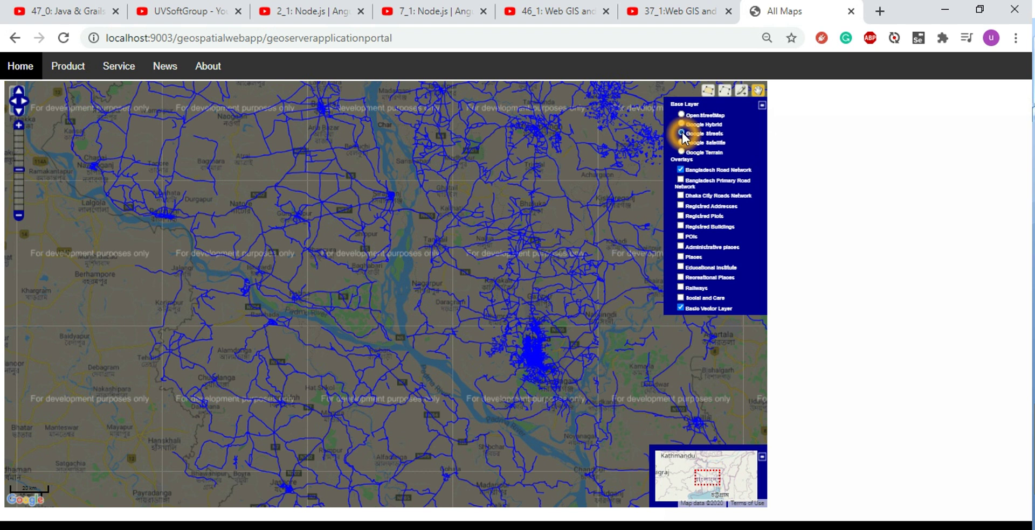
pyautogui.click(681, 128)
pyautogui.click(681, 130)
pyautogui.click(683, 156)
pyautogui.click(683, 129)
pyautogui.click(682, 128)
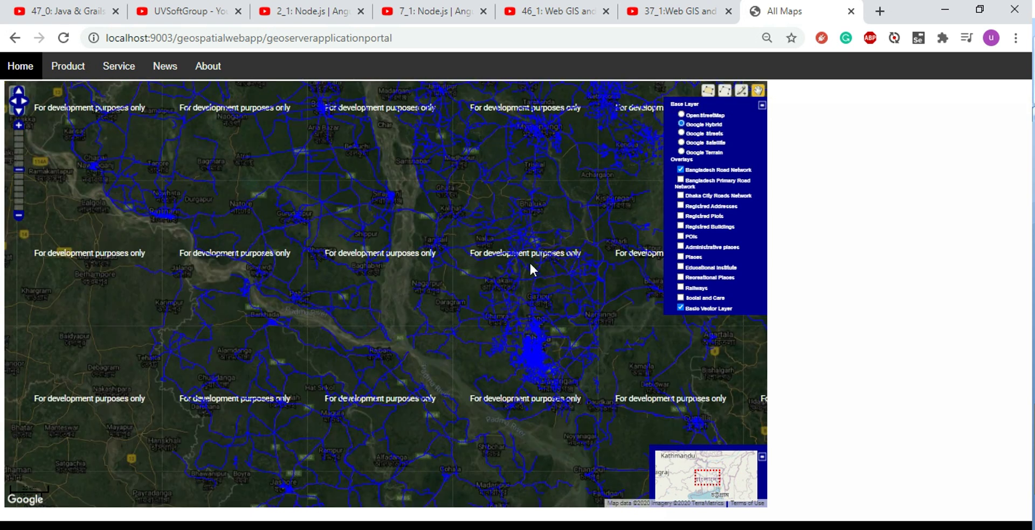
pyautogui.click(682, 114)
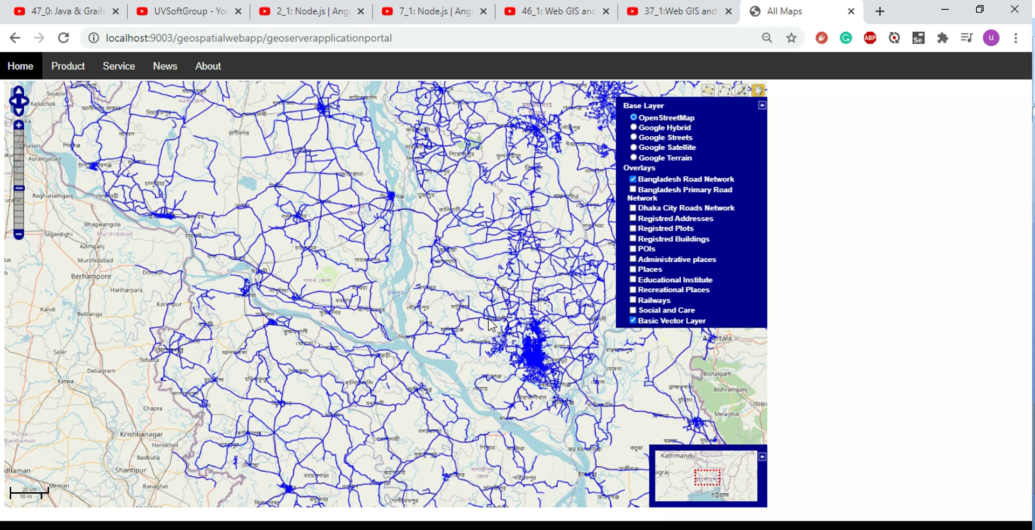
pyautogui.click(482, 322)
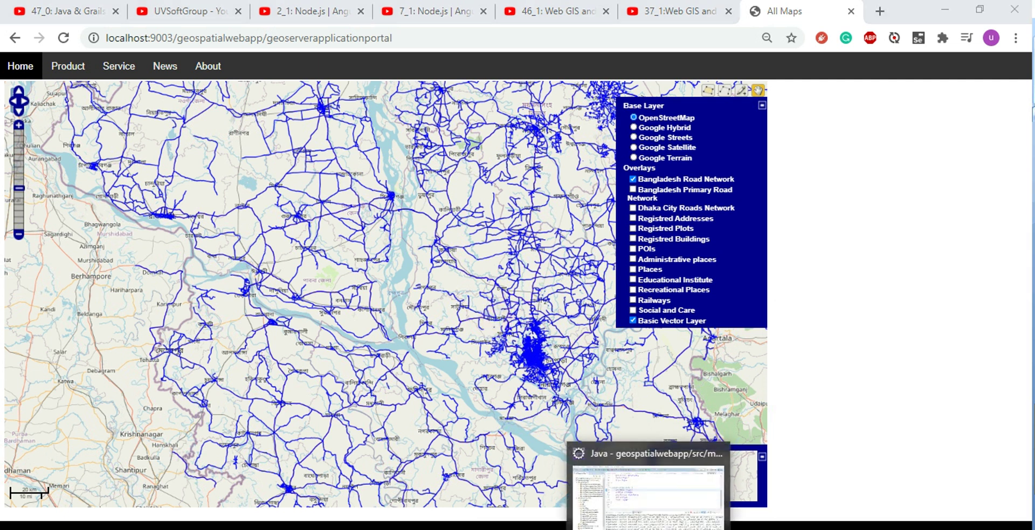
# Step: Bring Eclipse forward, show index.html, and enlarge the editor by resizing the console and project tree panes
pyautogui.click(663, 487)
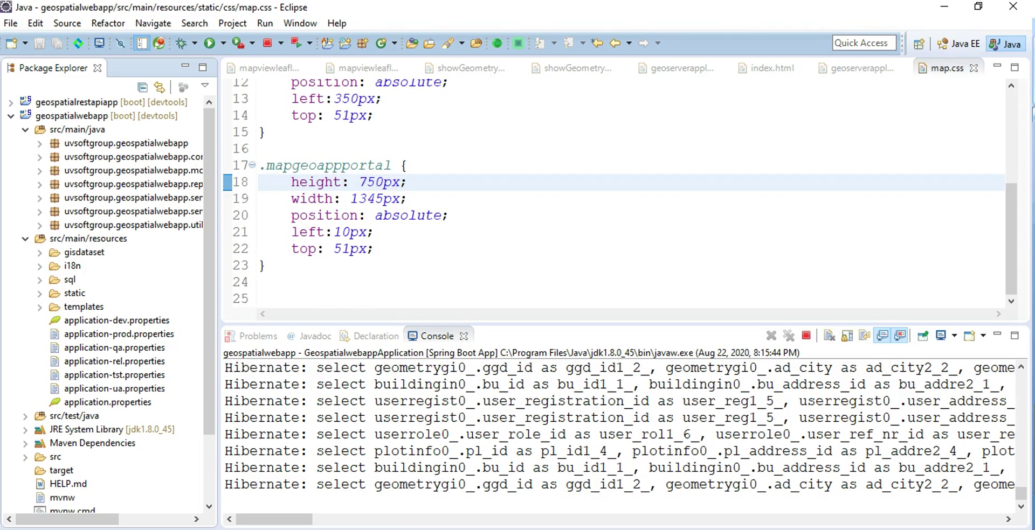
pyautogui.click(771, 69)
pyautogui.scroll(2, 647, 213)
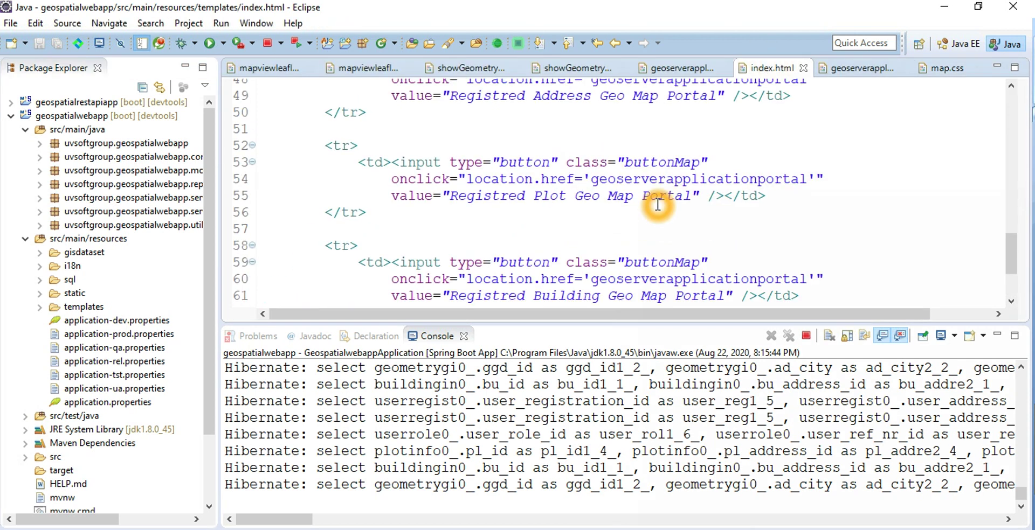
pyautogui.moveTo(697, 326); pyautogui.dragTo(703, 425)
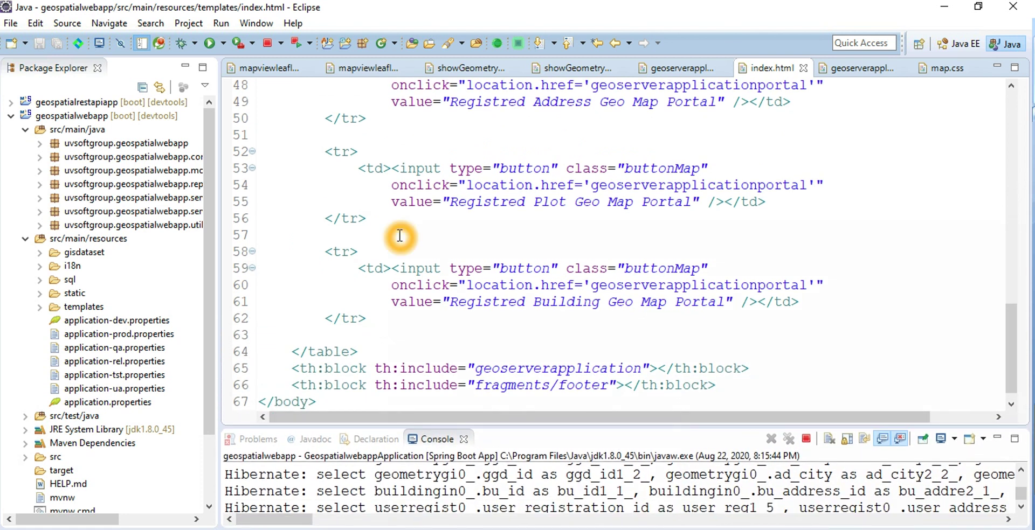
pyautogui.moveTo(218, 283); pyautogui.dragTo(271, 298)
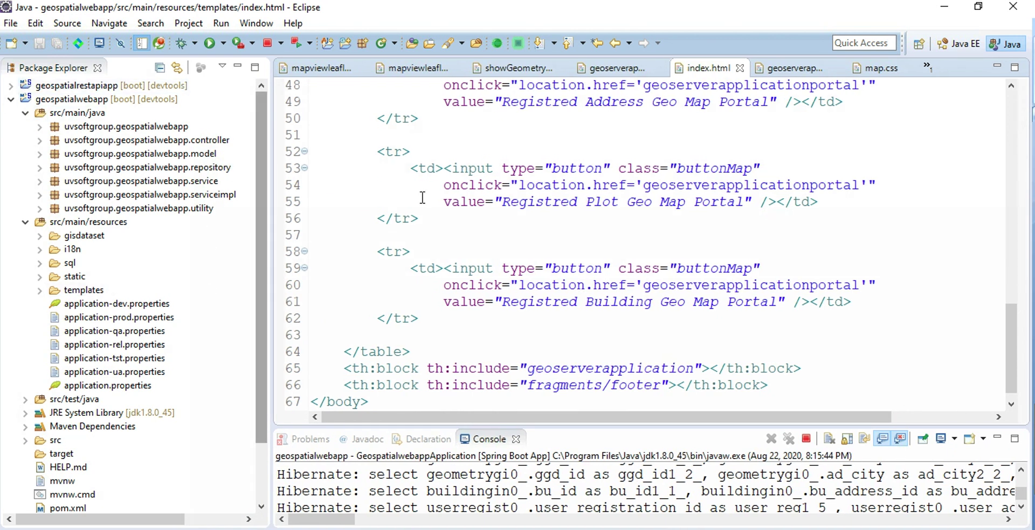
pyautogui.scroll(1, 610, 201)
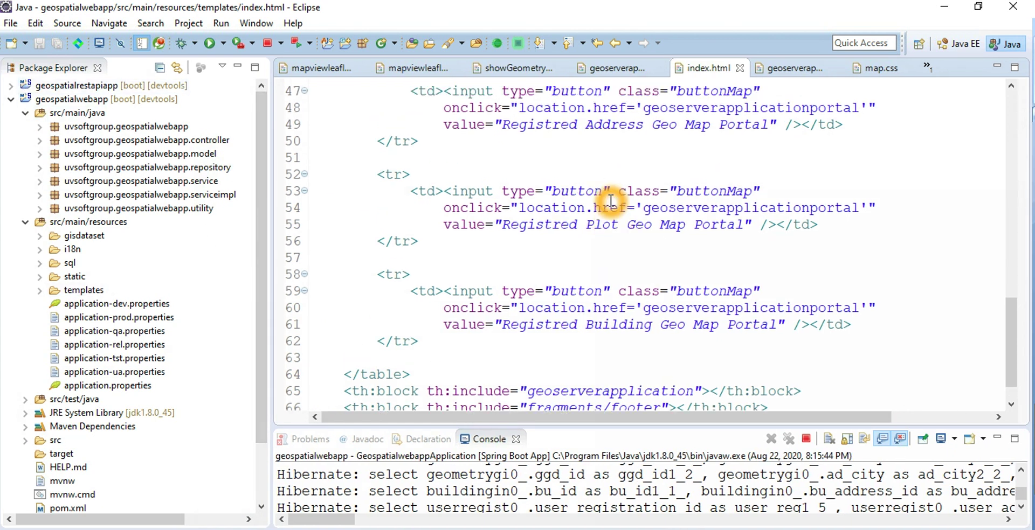
pyautogui.scroll(1, 611, 201)
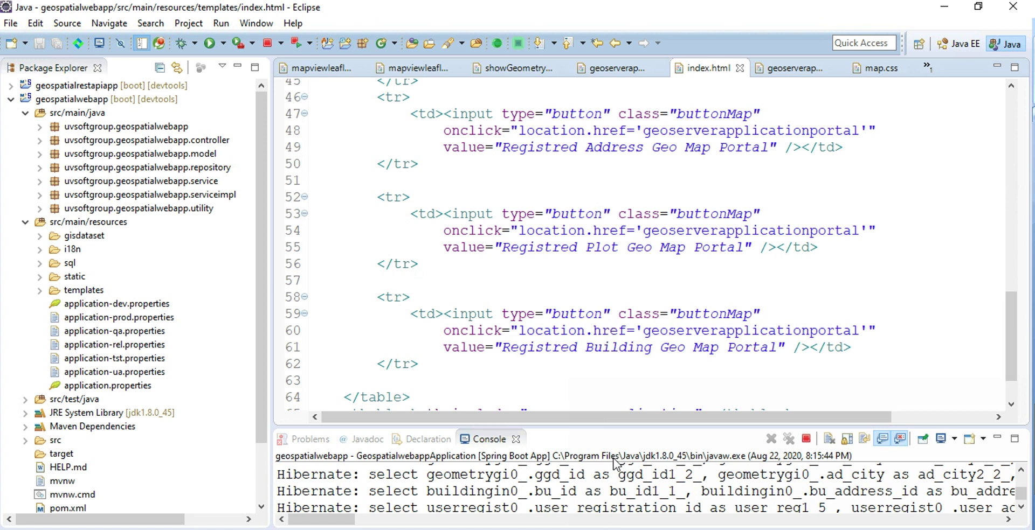
pyautogui.click(778, 311)
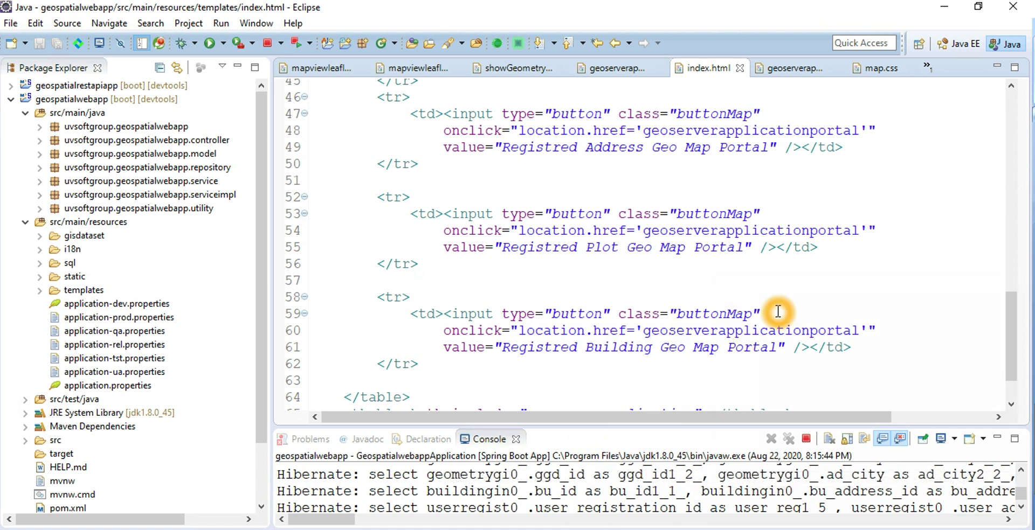